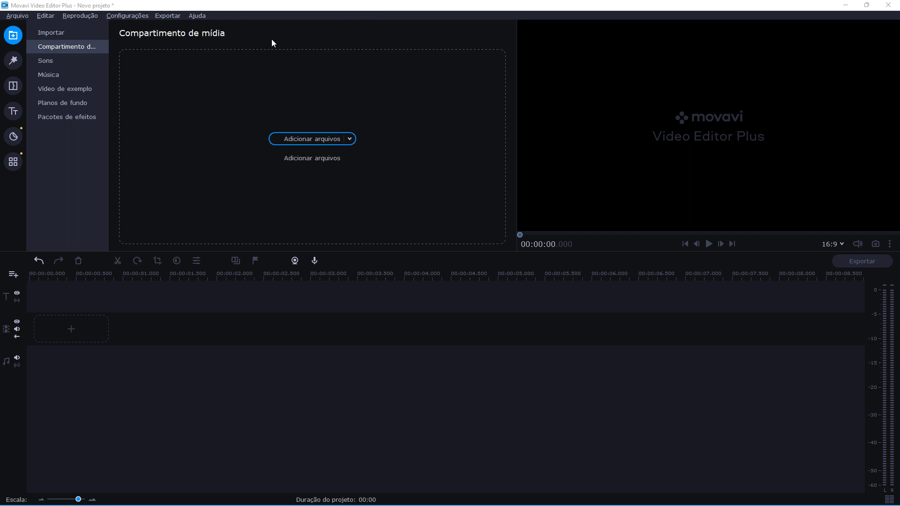
Step: Add TESTE.mp4 to the media bin and place it at the start of the video track
{"action": "left_click", "coordinate": [340, 8]}
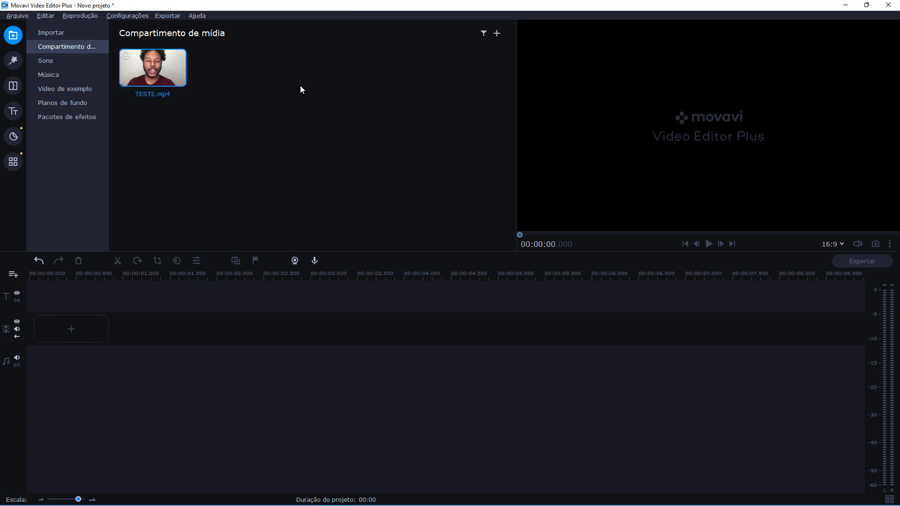
{"action": "left_click_drag", "start_coordinate": [301, 88], "coordinate": [139, 194]}
{"action": "left_click_drag", "start_coordinate": [217, 78], "coordinate": [149, 159]}
{"action": "left_click_drag", "start_coordinate": [165, 71], "coordinate": [47, 330]}
Step: Select the whole TESTE.mp4 clip on the timeline, both picture and sound
{"action": "left_click", "coordinate": [92, 499]}
{"action": "left_click", "coordinate": [93, 500]}
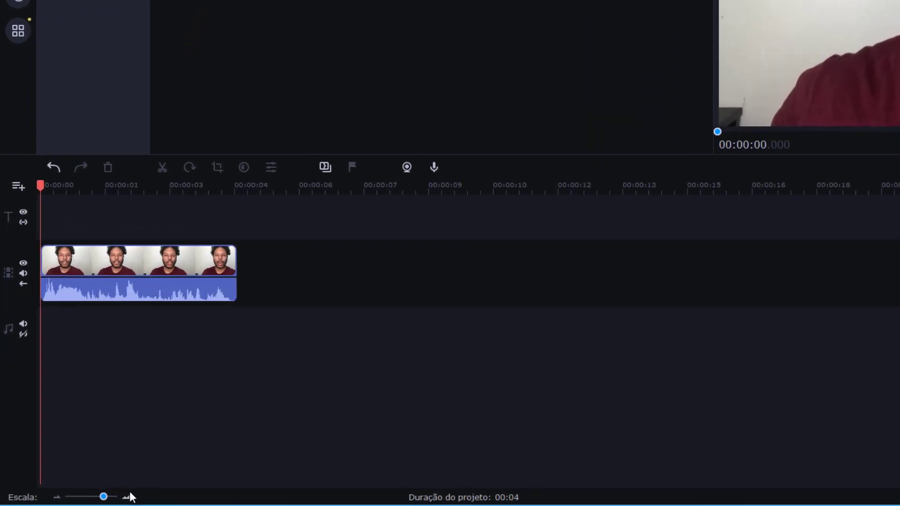
{"action": "left_click", "coordinate": [127, 496]}
{"action": "left_click", "coordinate": [127, 496]}
{"action": "left_click", "coordinate": [58, 497]}
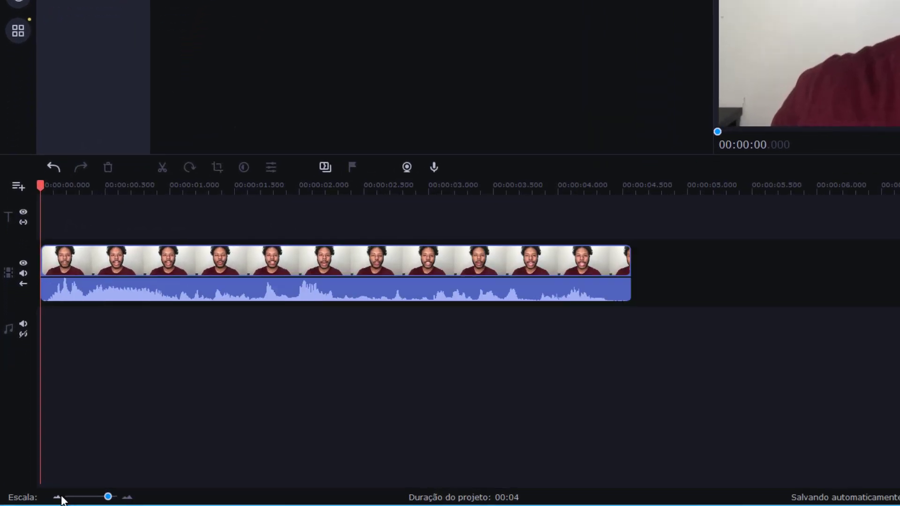
{"action": "left_click", "coordinate": [302, 292]}
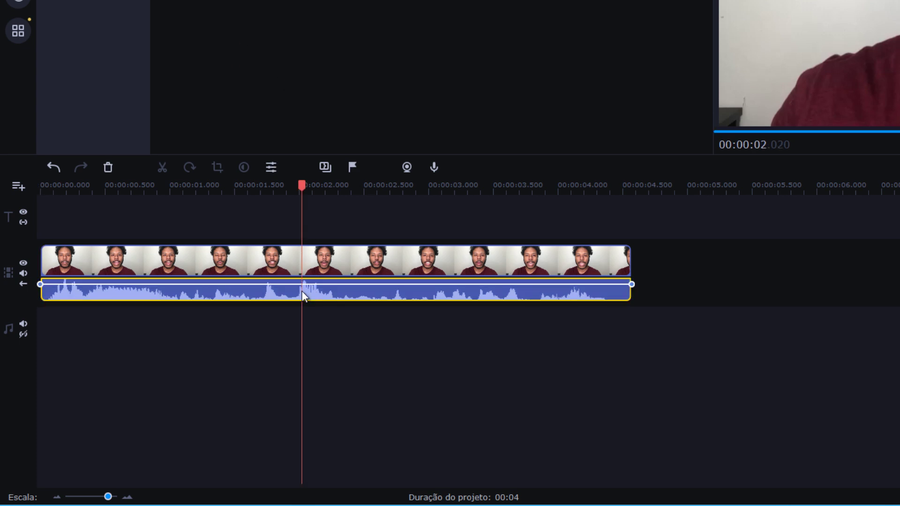
{"action": "left_click_drag", "start_coordinate": [603, 424], "coordinate": [197, 211]}
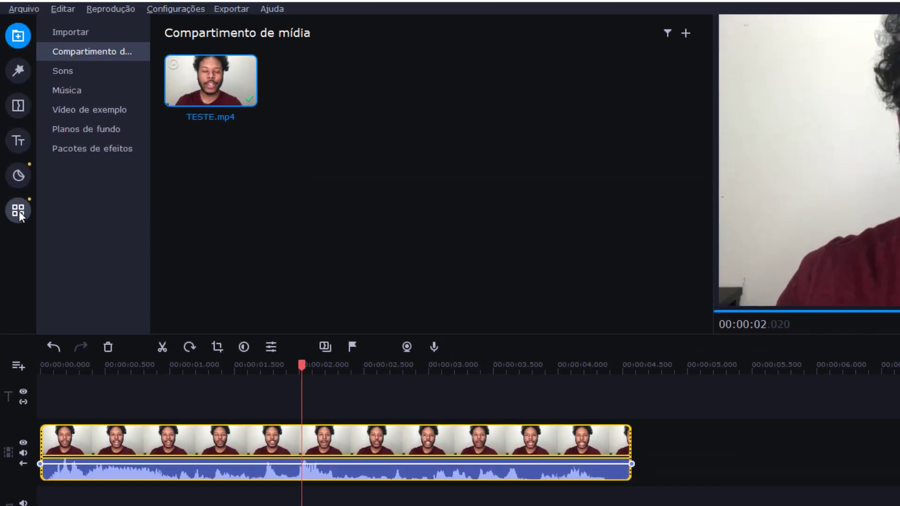
Step: Open the Efeitos de áudio collection in the audio editing tools
{"action": "left_click", "coordinate": [19, 211]}
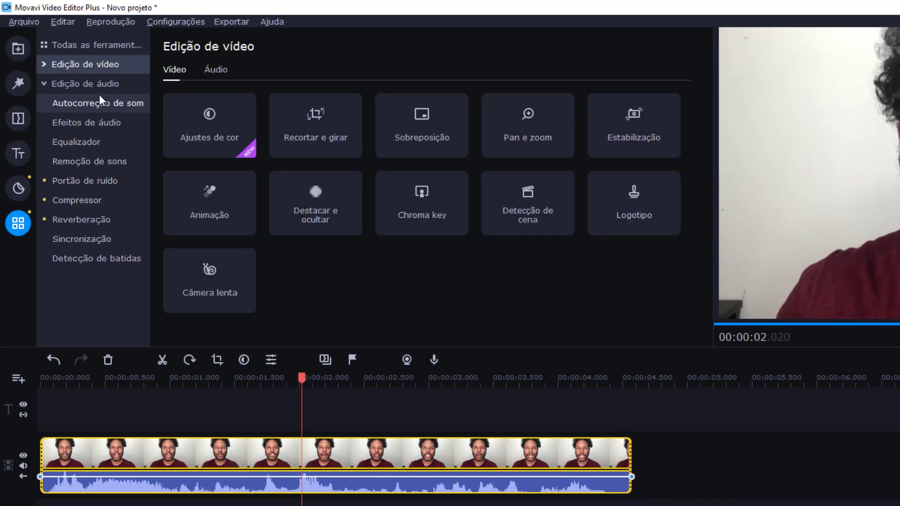
{"action": "left_click", "coordinate": [86, 84]}
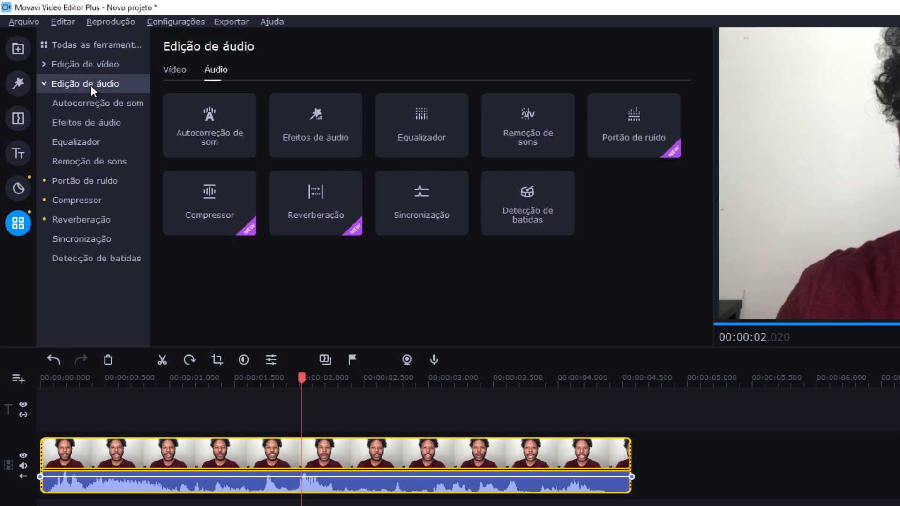
{"action": "left_click", "coordinate": [46, 85]}
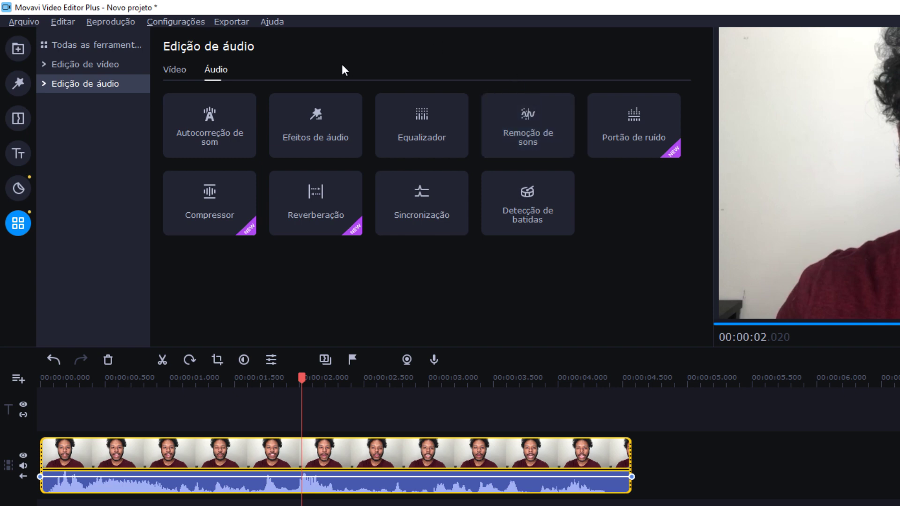
{"action": "left_click", "coordinate": [317, 114]}
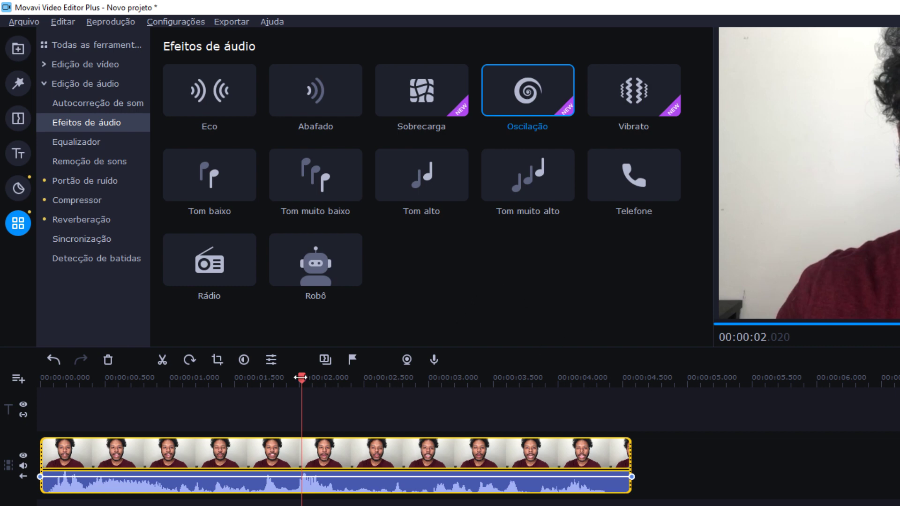
Step: Play the clip from the beginning to hear its original sound
{"action": "left_click_drag", "start_coordinate": [307, 378], "coordinate": [41, 378]}
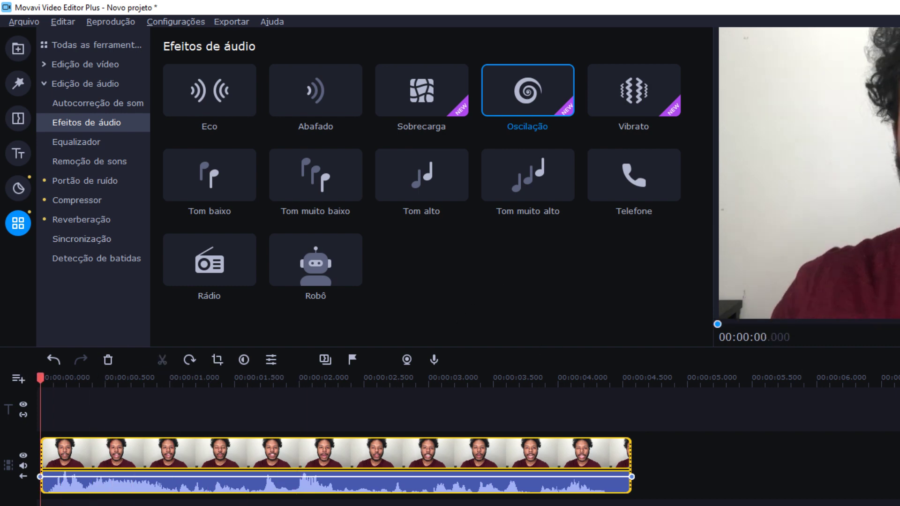
{"action": "left_click", "coordinate": [899, 337]}
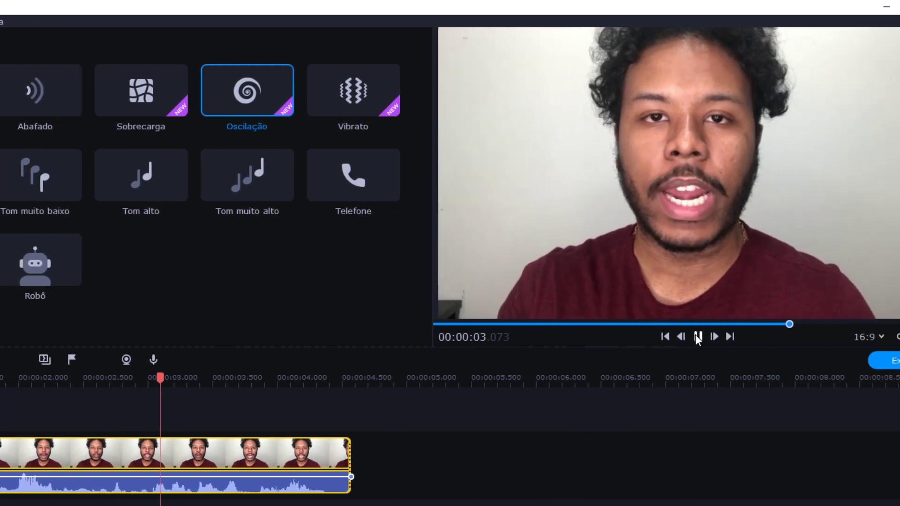
{"action": "left_click", "coordinate": [697, 337]}
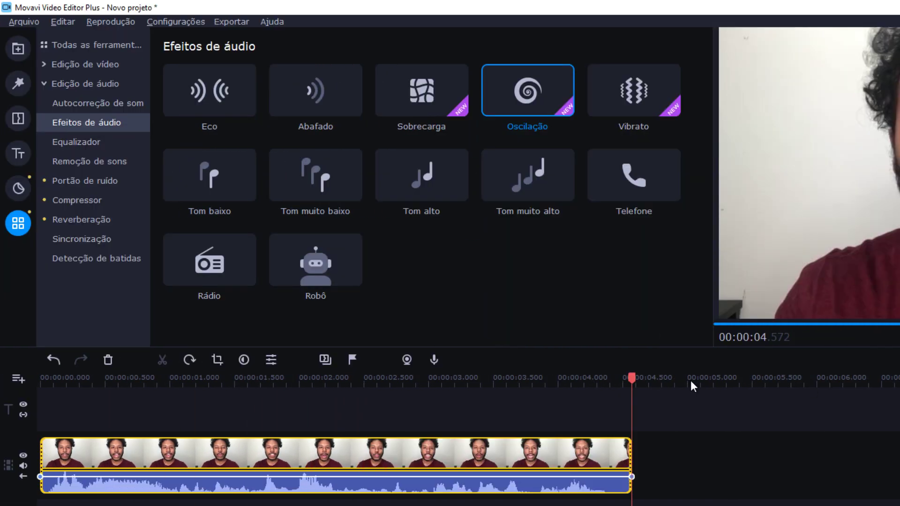
Step: Apply the Oscilação audio effect to the clip and play it from the beginning
{"action": "left_click_drag", "start_coordinate": [633, 379], "coordinate": [35, 422]}
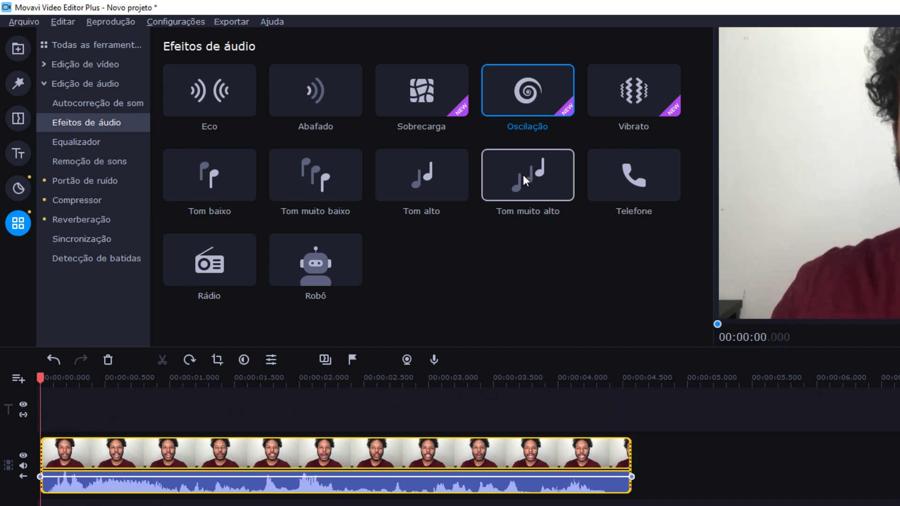
{"action": "left_click_drag", "start_coordinate": [511, 106], "coordinate": [47, 469]}
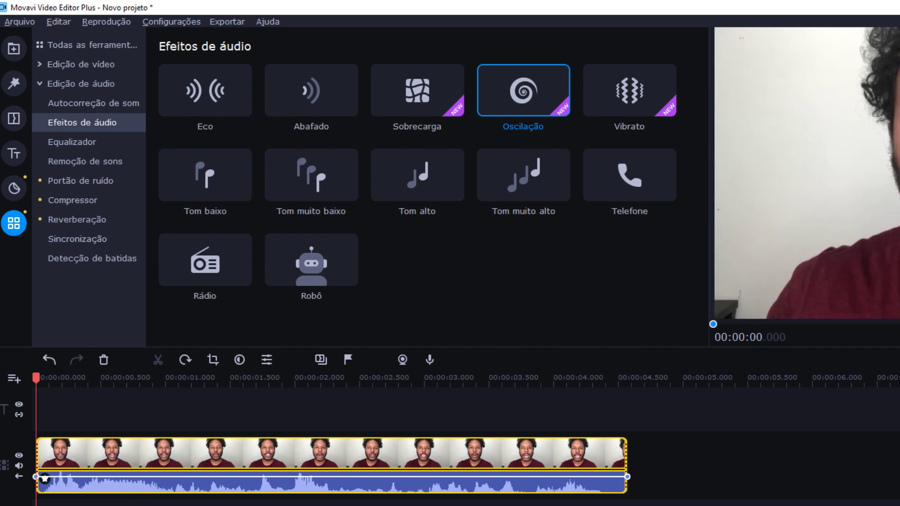
{"action": "key", "text": "space"}
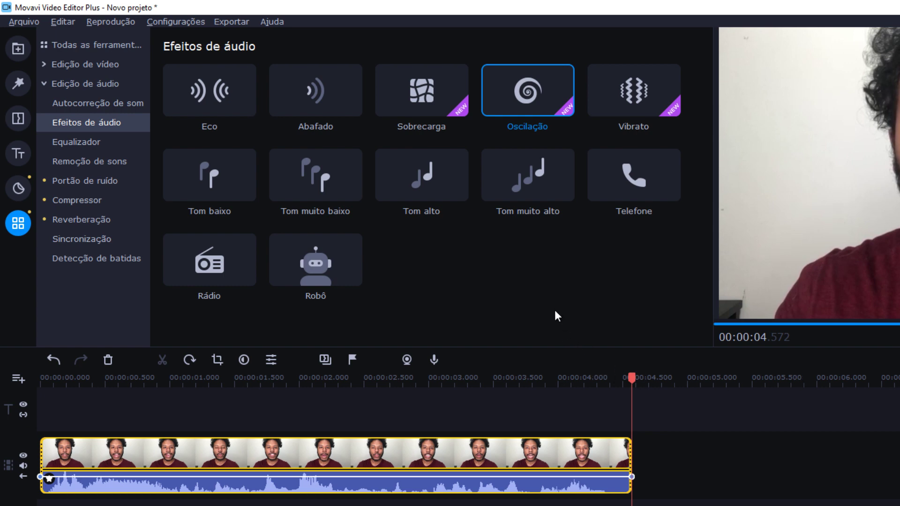
Step: Add the Tom muito baixo audio effect to the clip and play it from the beginning
{"action": "left_click_drag", "start_coordinate": [630, 377], "coordinate": [418, 377]}
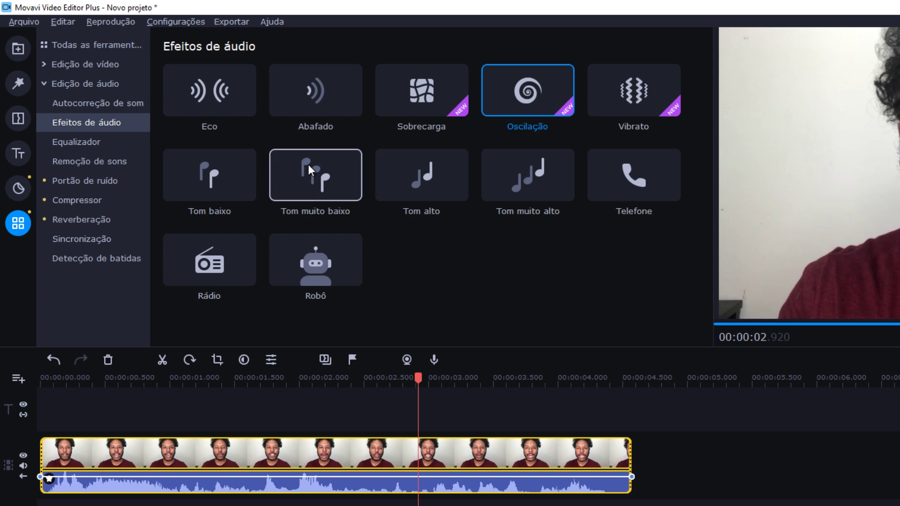
{"action": "mouse_move", "coordinate": [309, 163]}
{"action": "left_mouse_down"}
{"action": "mouse_move", "coordinate": [309, 222]}
{"action": "mouse_move", "coordinate": [152, 419]}
{"action": "mouse_move", "coordinate": [55, 477]}
{"action": "left_mouse_up"}
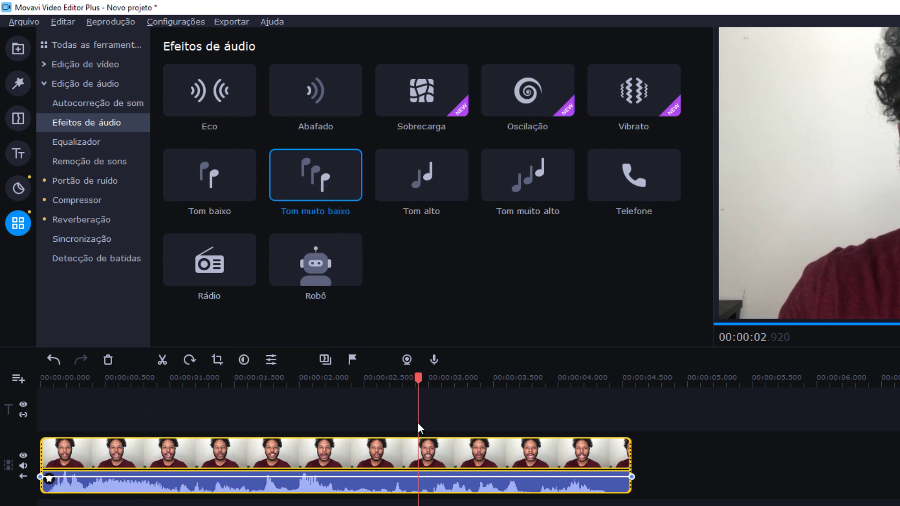
{"action": "left_click_drag", "start_coordinate": [425, 377], "coordinate": [40, 378]}
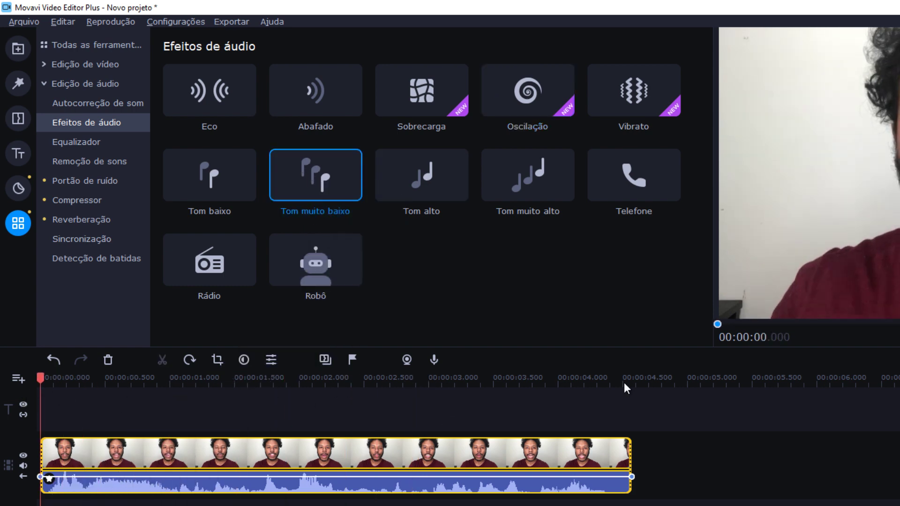
{"action": "left_click", "coordinate": [899, 337]}
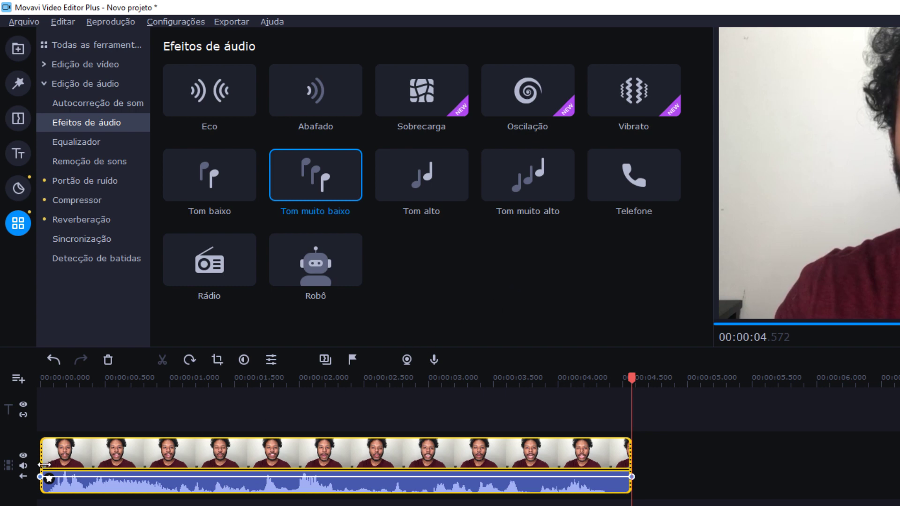
Step: Remove the Tom muito baixo and Oscilação effects from the clip
{"action": "left_click", "coordinate": [50, 479]}
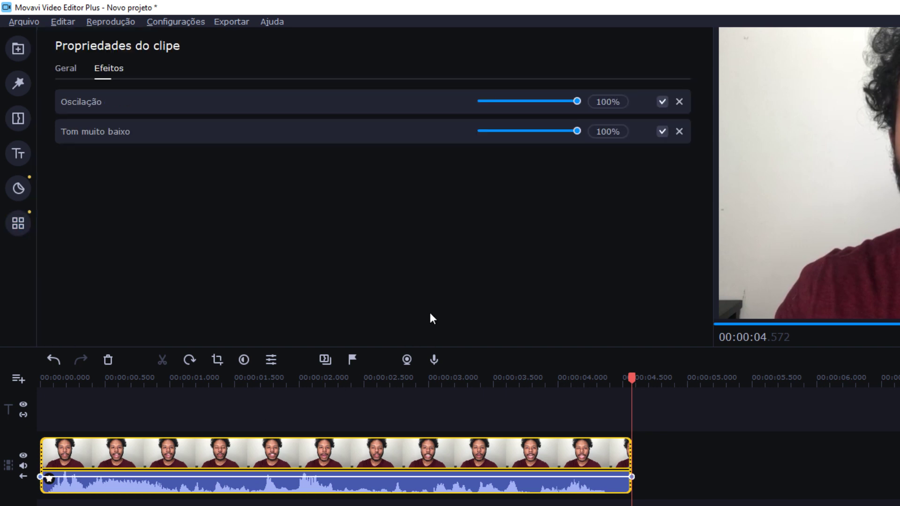
{"action": "left_click", "coordinate": [679, 131]}
{"action": "left_click", "coordinate": [679, 102]}
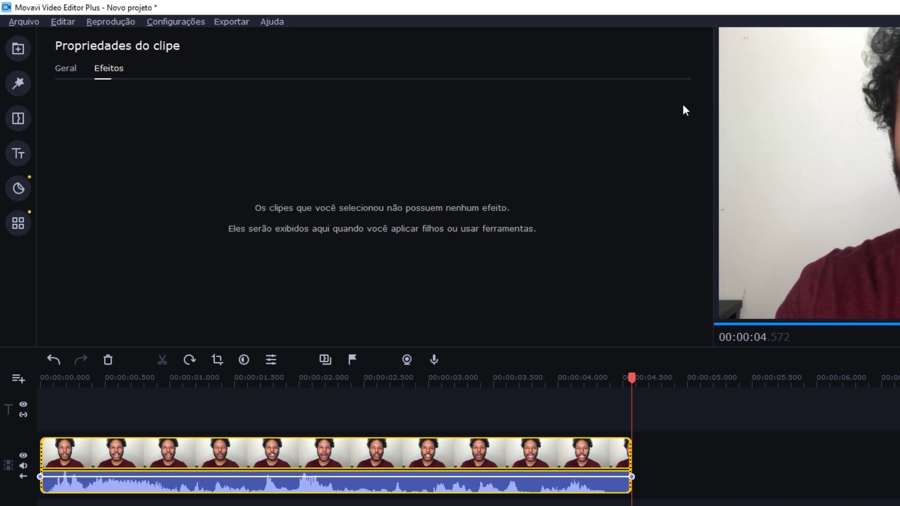
Step: Apply the Gravação de voz aprimorada sound autocorrection to the clip and return the playhead to the start
{"action": "left_click", "coordinate": [17, 224]}
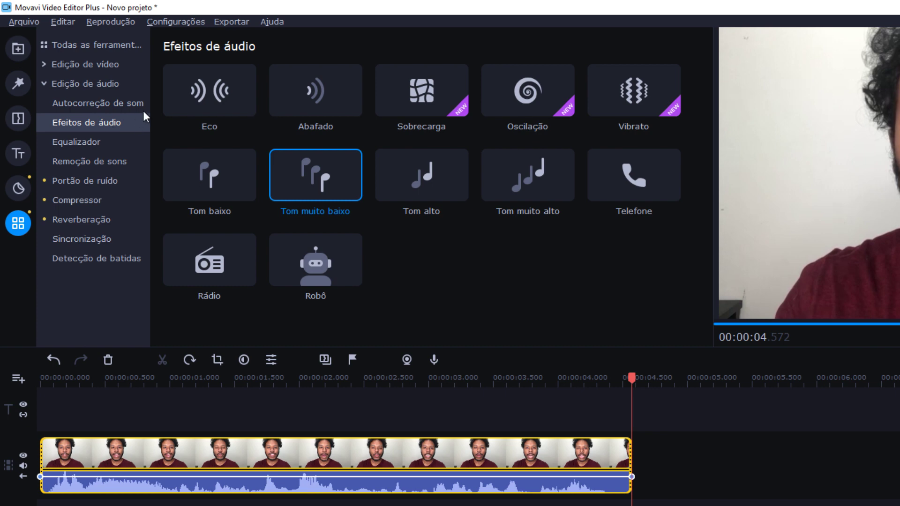
{"action": "left_click", "coordinate": [71, 82]}
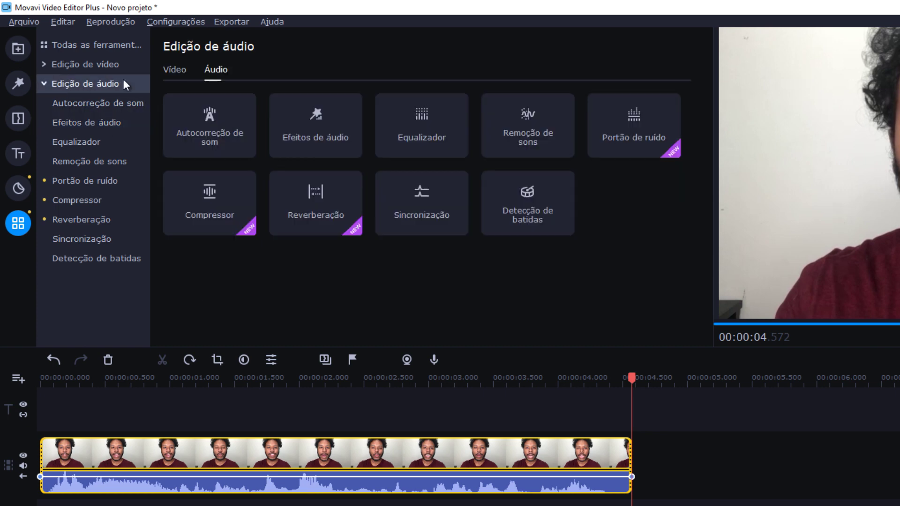
{"action": "left_click", "coordinate": [207, 117]}
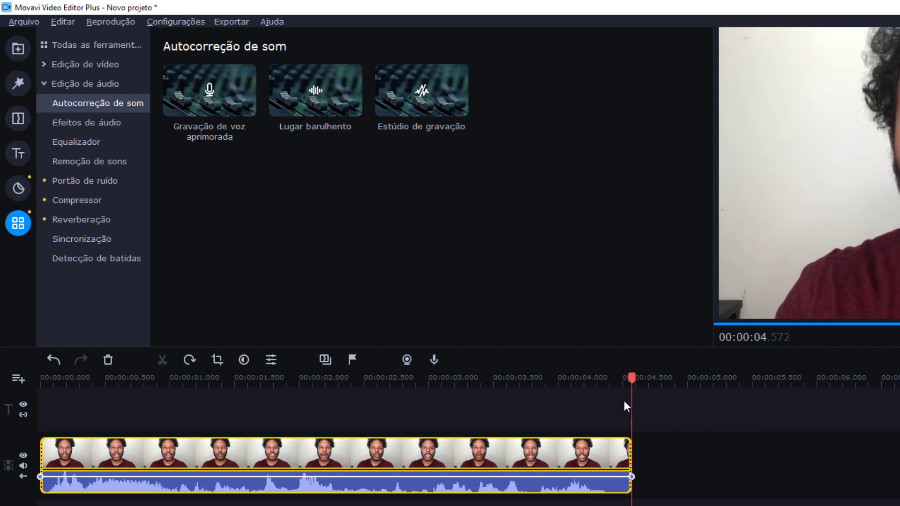
{"action": "left_click", "coordinate": [213, 101]}
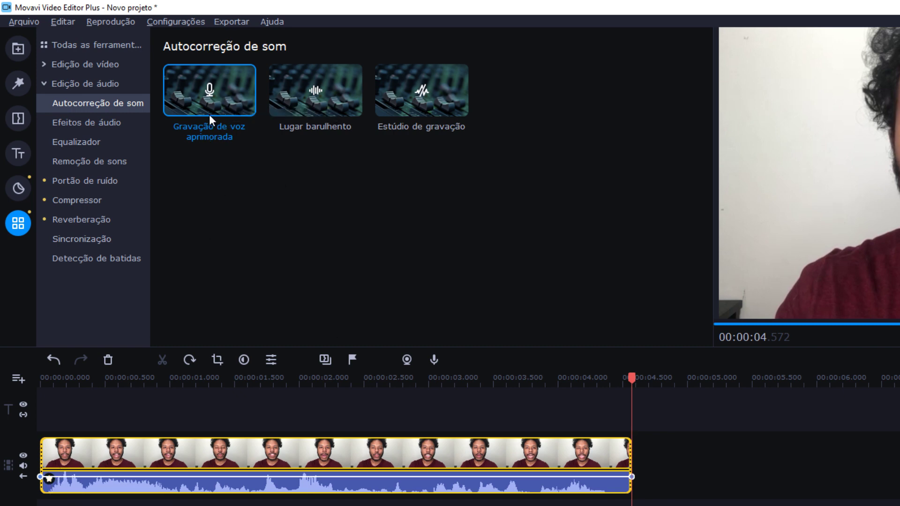
{"action": "left_click_drag", "start_coordinate": [632, 378], "coordinate": [19, 407]}
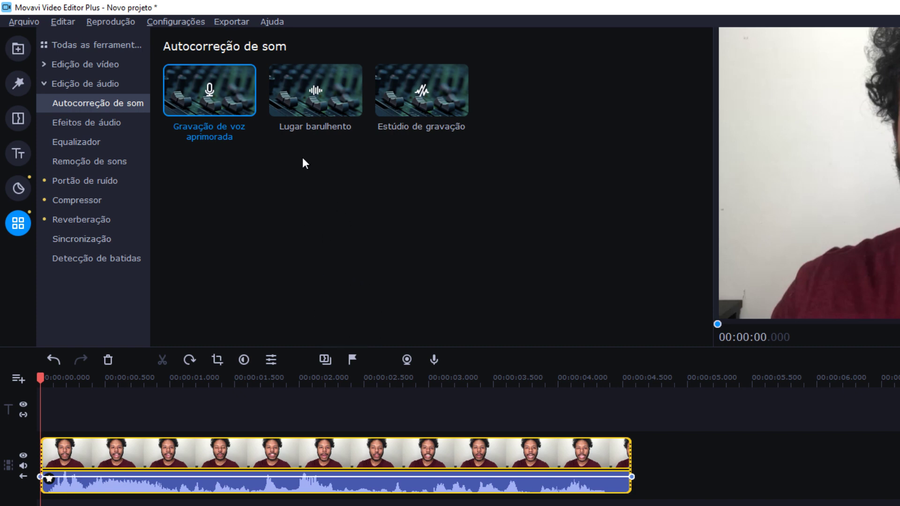
Step: Replace the clip's Gravação de voz aprimorada autocorrection with the Lugar barulhento preset
{"action": "left_click", "coordinate": [49, 481]}
{"action": "left_click", "coordinate": [680, 102]}
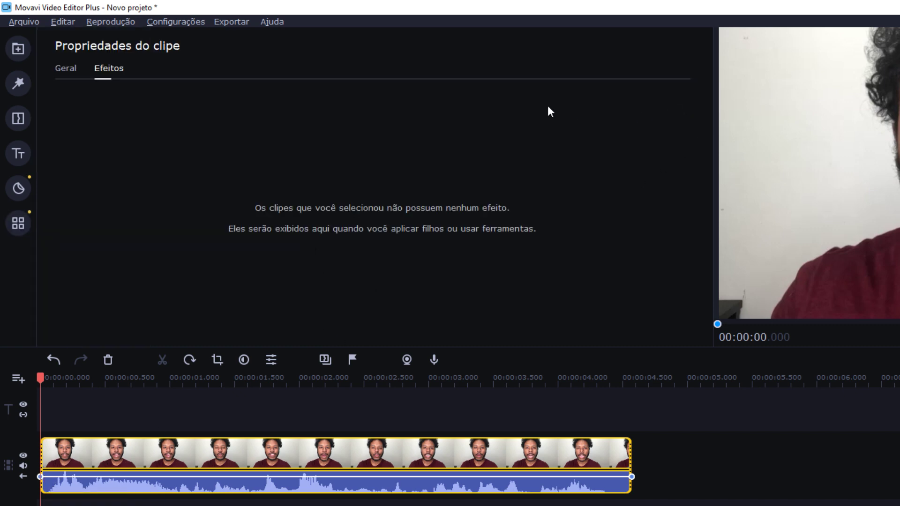
{"action": "left_click", "coordinate": [14, 232]}
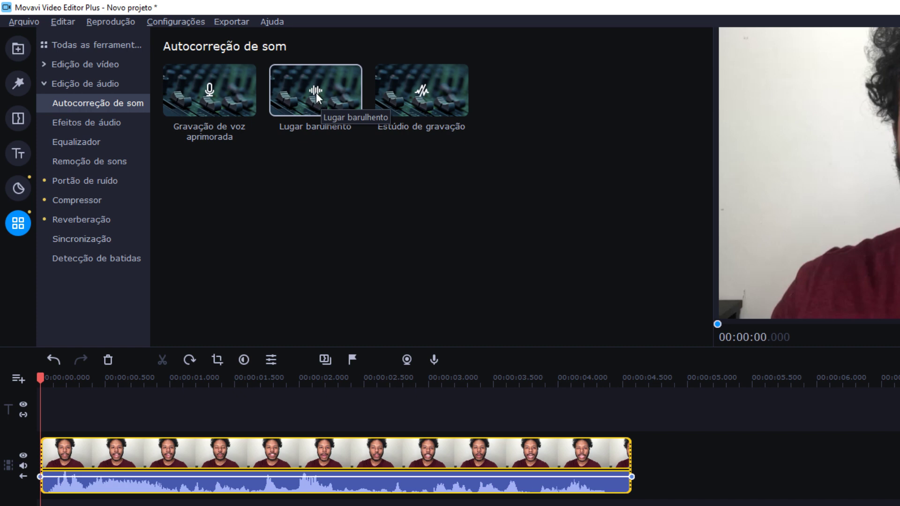
{"action": "mouse_move", "coordinate": [312, 99]}
{"action": "left_mouse_down"}
{"action": "mouse_move", "coordinate": [41, 477]}
{"action": "mouse_move", "coordinate": [42, 488]}
{"action": "mouse_move", "coordinate": [49, 482]}
{"action": "left_mouse_up"}
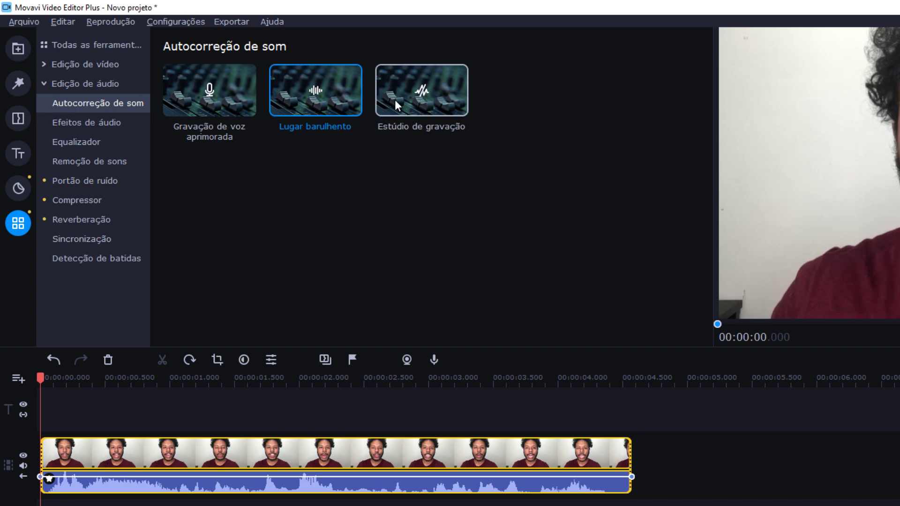
Step: Apply the Portão de ruído noise gate to the clip with the settings it offers
{"action": "left_click", "coordinate": [18, 220]}
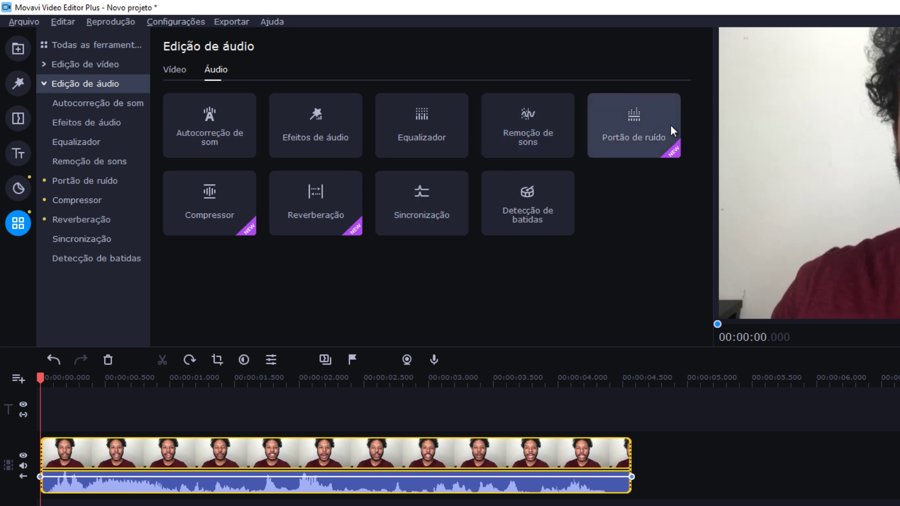
{"action": "left_click", "coordinate": [638, 123]}
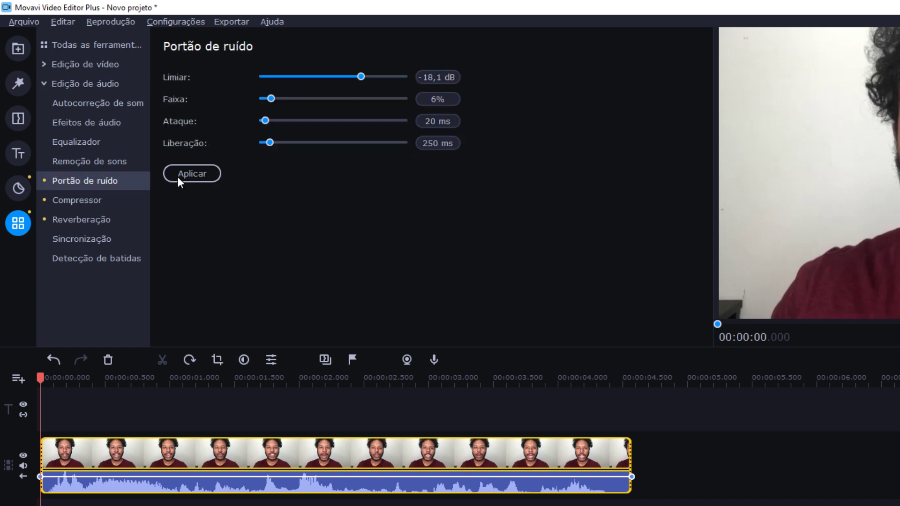
{"action": "left_click", "coordinate": [188, 182]}
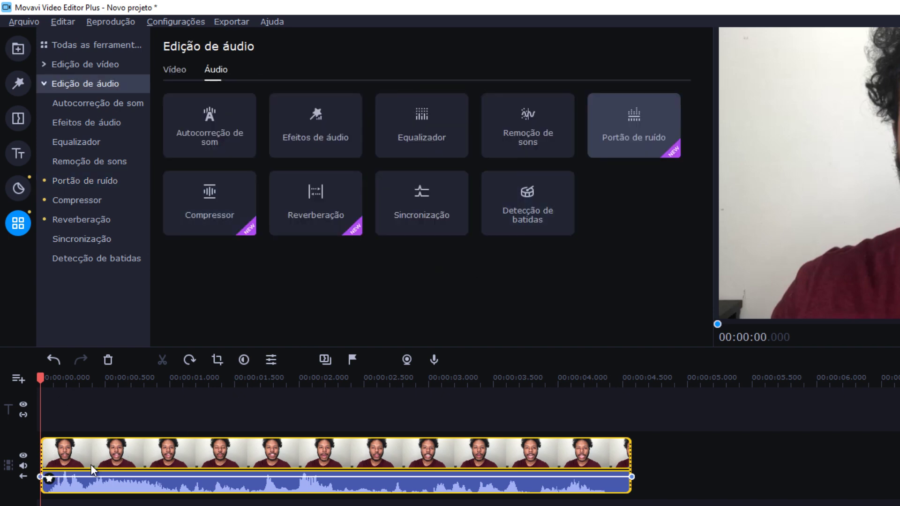
Step: Check the Portão de ruído effect in the clip's properties and return to the audio editing tools
{"action": "left_click", "coordinate": [50, 479]}
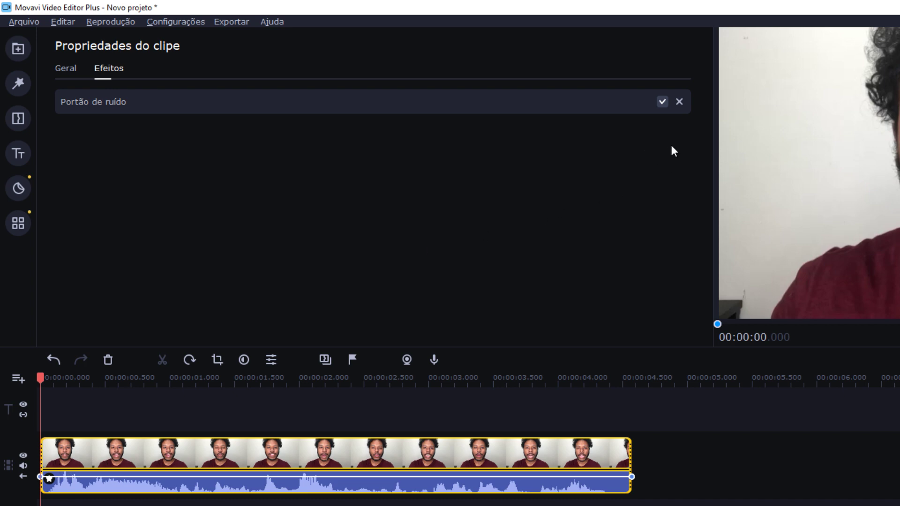
{"action": "left_click", "coordinate": [658, 103]}
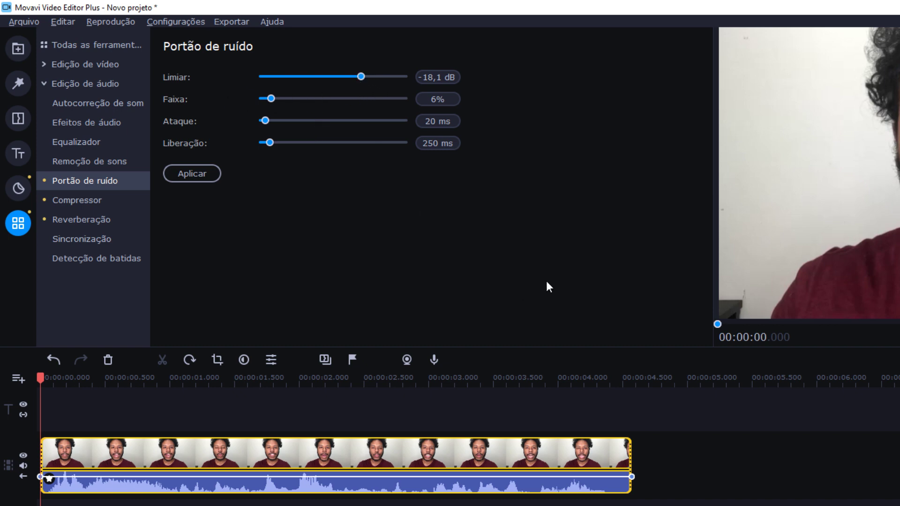
{"action": "left_click", "coordinate": [70, 82]}
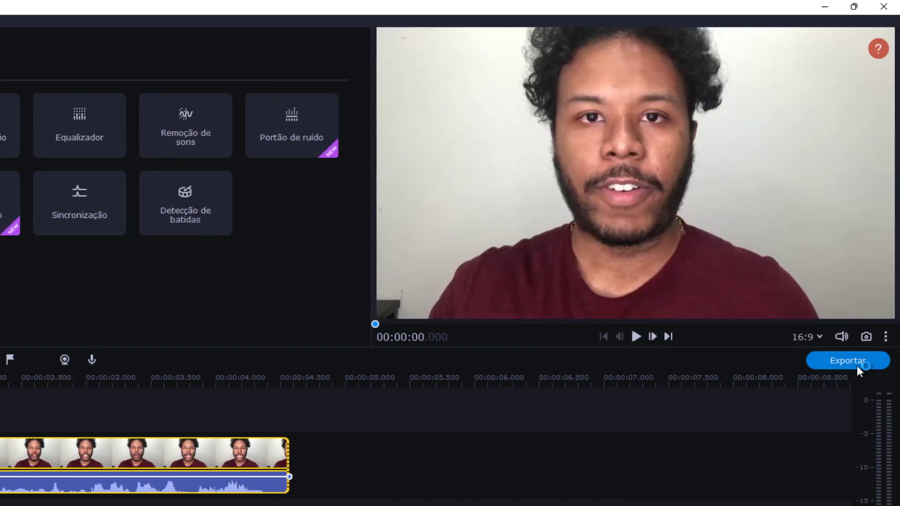
Step: View the MP4 export options and close them without exporting
{"action": "left_click", "coordinate": [860, 367]}
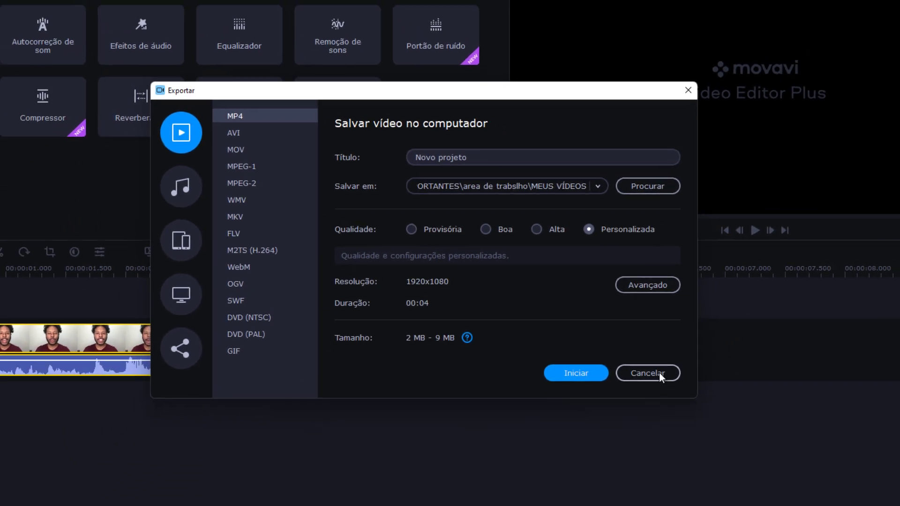
{"action": "left_click", "coordinate": [552, 464]}
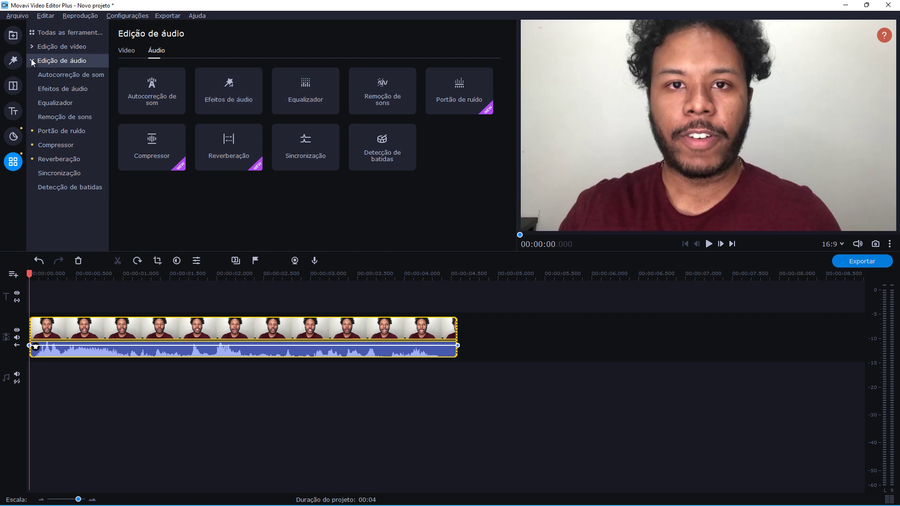
Step: Show the Efeitos de áudio collection again and collapse the audio editing category
{"action": "left_click", "coordinate": [63, 89]}
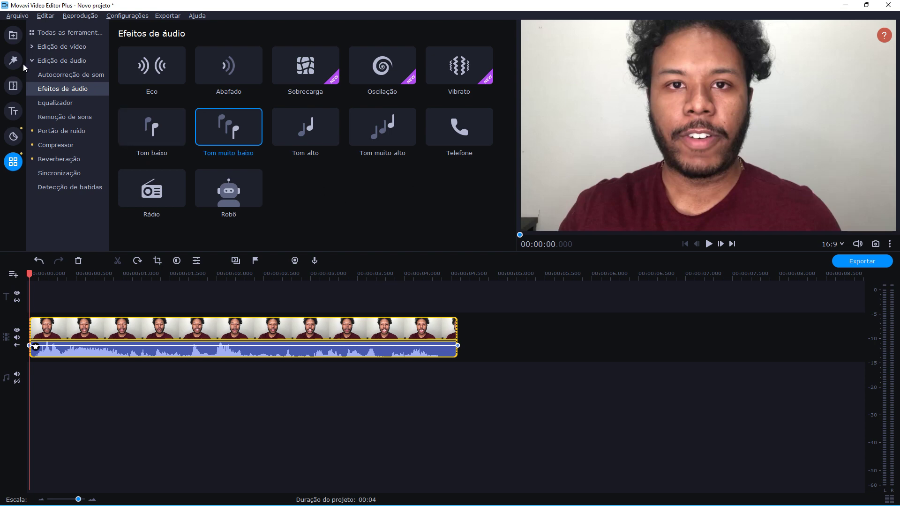
{"action": "left_click", "coordinate": [61, 61]}
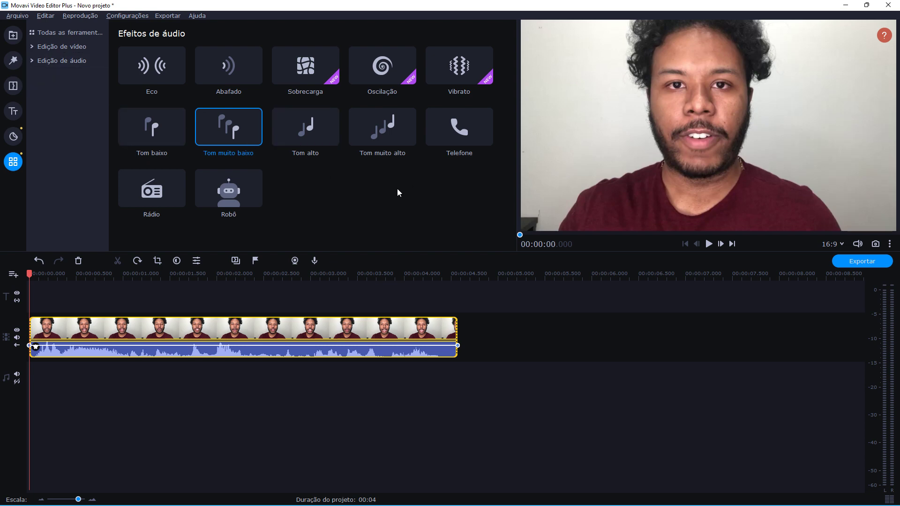